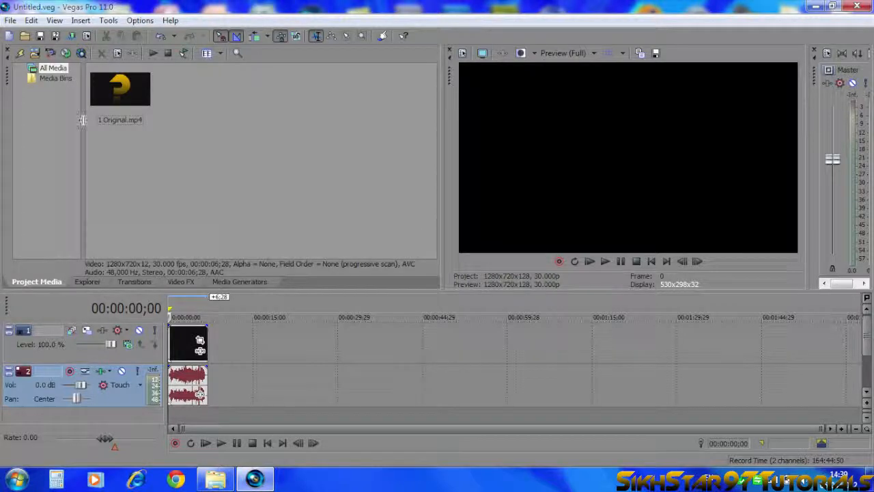
Step: Switch to the Settings File folder in Windows Explorer, read through the Project Settings text file and close it
{"action": "left_click", "coordinate": [127, 93]}
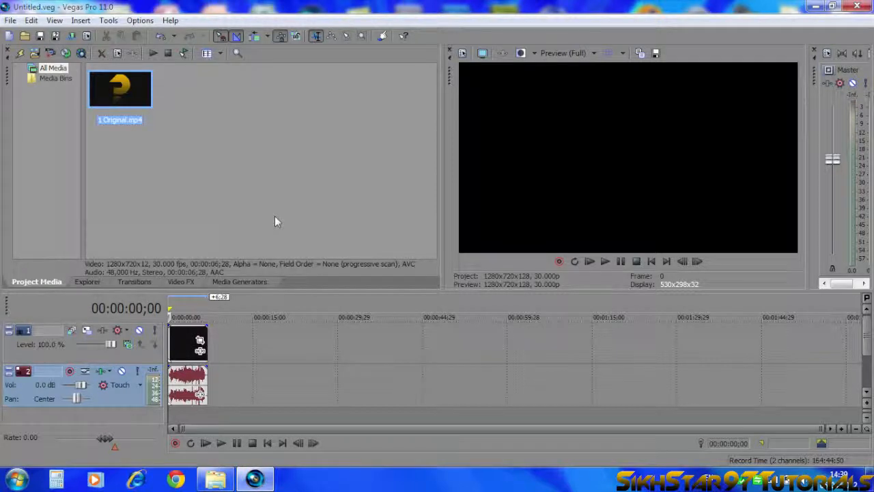
{"action": "left_click", "coordinate": [216, 479]}
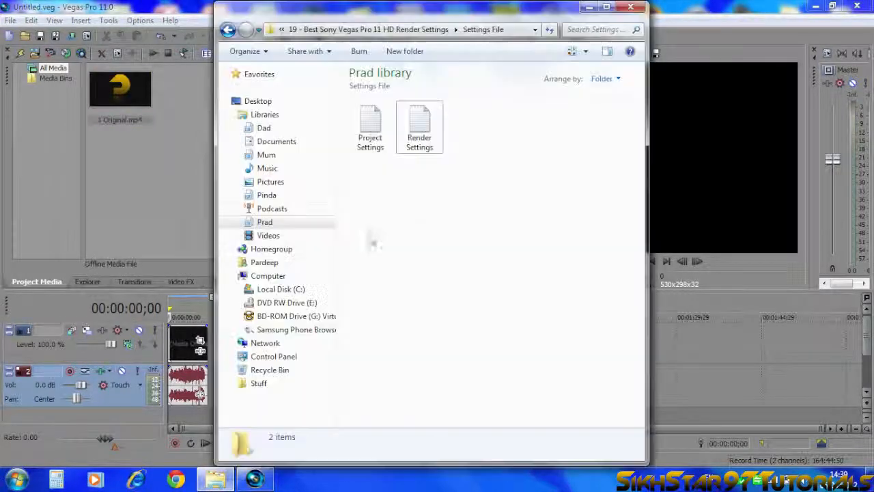
{"action": "left_click_drag", "start_coordinate": [385, 185], "coordinate": [468, 199]}
{"action": "double_click", "coordinate": [370, 126]}
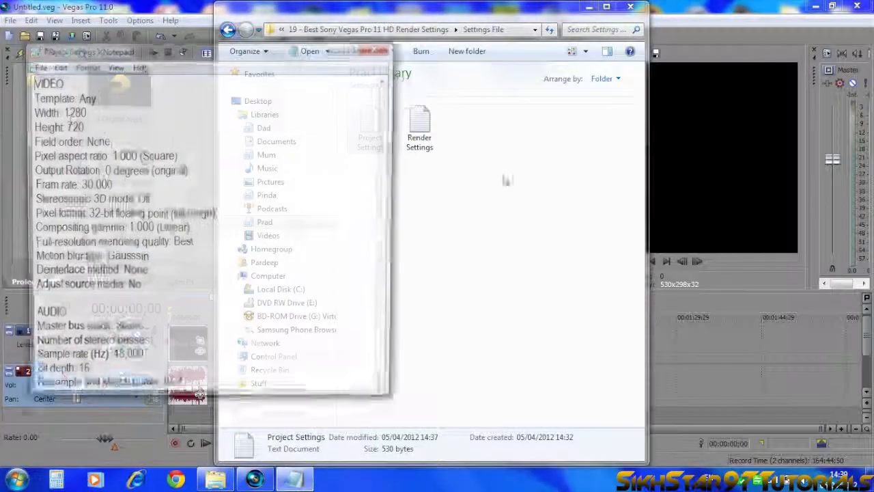
{"action": "left_click_drag", "start_coordinate": [294, 157], "coordinate": [201, 374]}
{"action": "left_click_drag", "start_coordinate": [205, 318], "coordinate": [269, 281]}
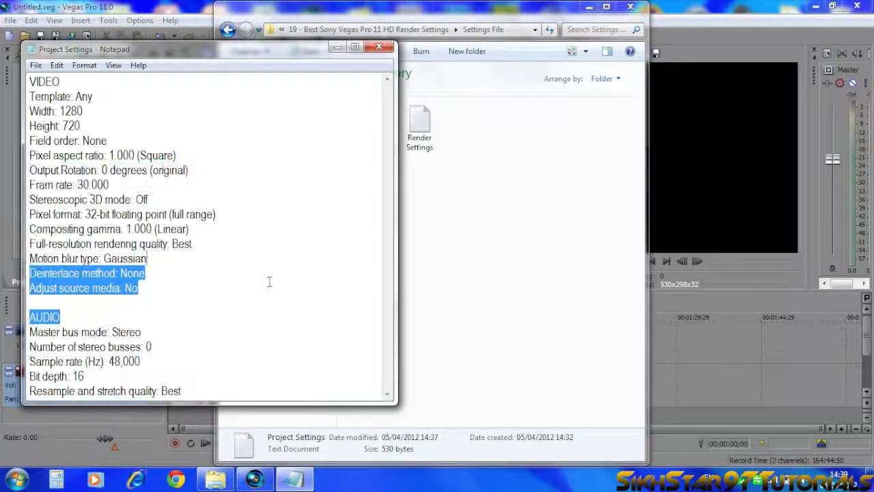
{"action": "left_click", "coordinate": [239, 260]}
{"action": "left_click", "coordinate": [166, 189]}
{"action": "left_click", "coordinate": [378, 47]}
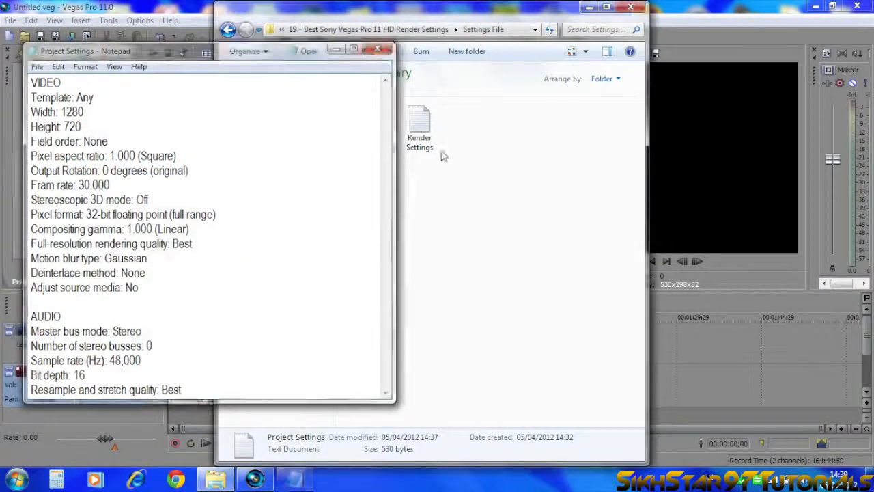
Step: Open the Render Settings text file and read through its output format, video and audio settings
{"action": "double_click", "coordinate": [420, 130]}
{"action": "left_click_drag", "start_coordinate": [147, 260], "coordinate": [20, 81]}
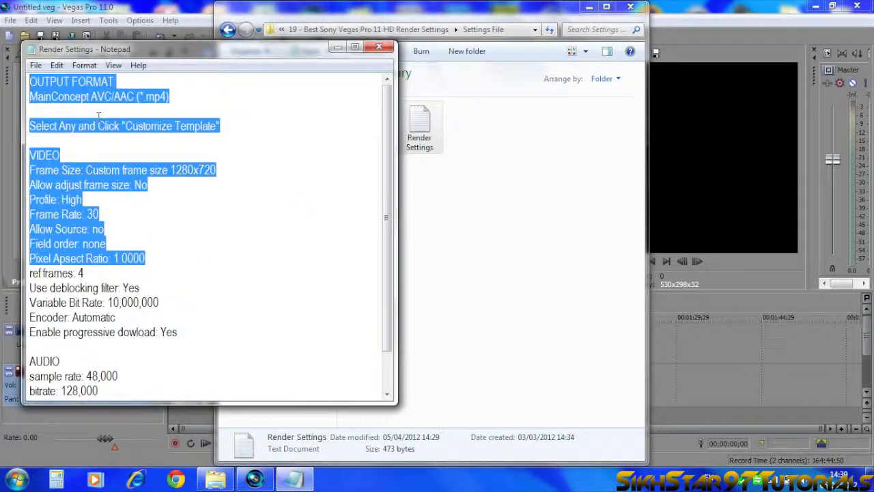
{"action": "left_click", "coordinate": [41, 92]}
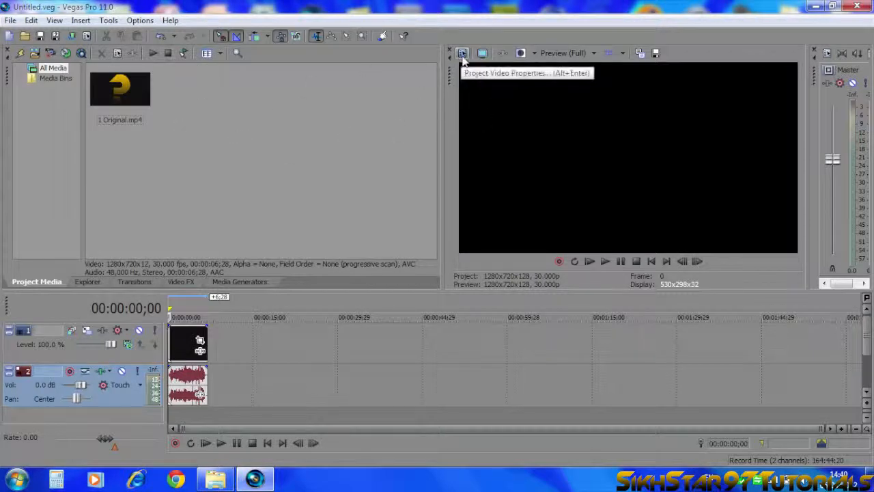
Step: Switch back to Vegas Pro and open the project's video properties
{"action": "left_click", "coordinate": [463, 54]}
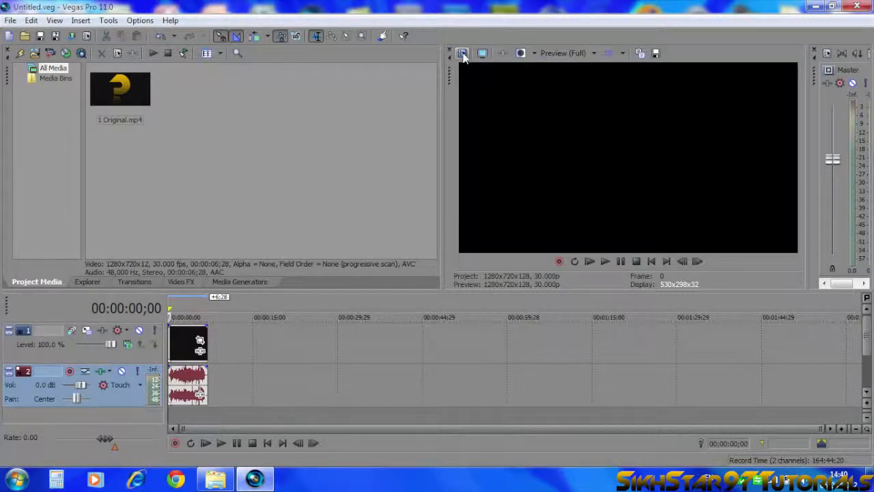
{"action": "left_click", "coordinate": [463, 54]}
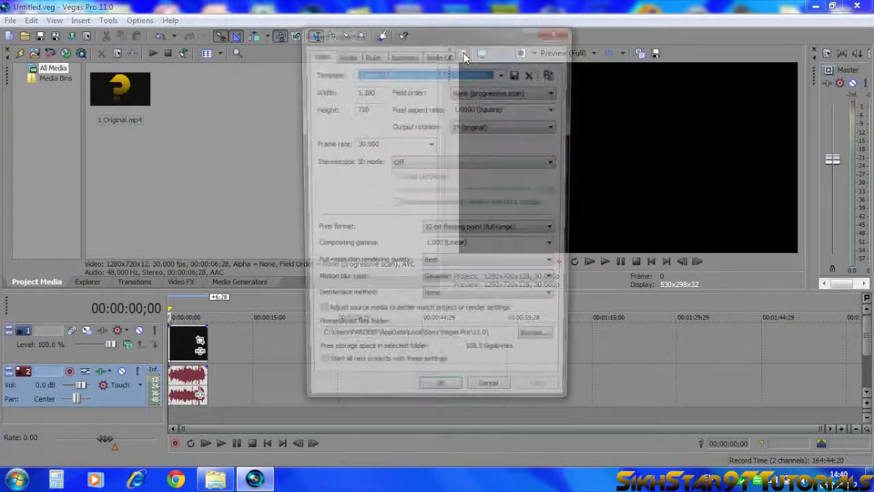
{"action": "left_click", "coordinate": [437, 72]}
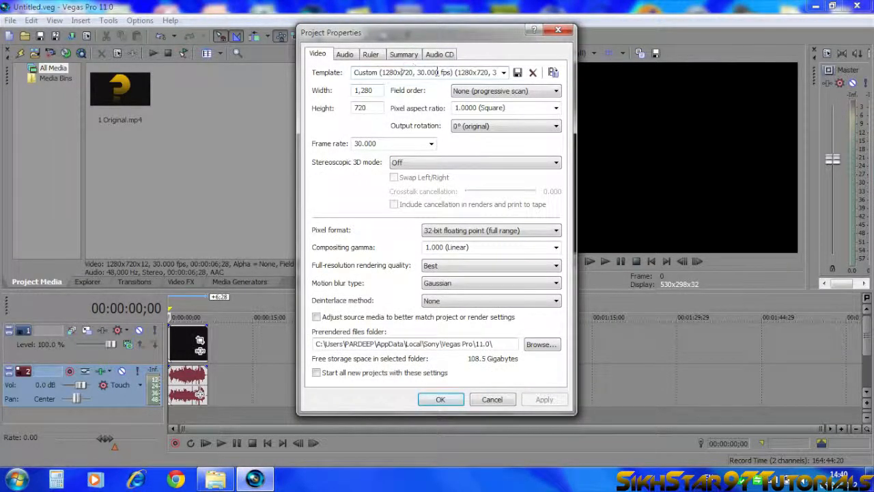
Step: Try the NTSC IMX 24p Widescreen and NTSC Standard templates for the project
{"action": "left_click", "coordinate": [503, 72]}
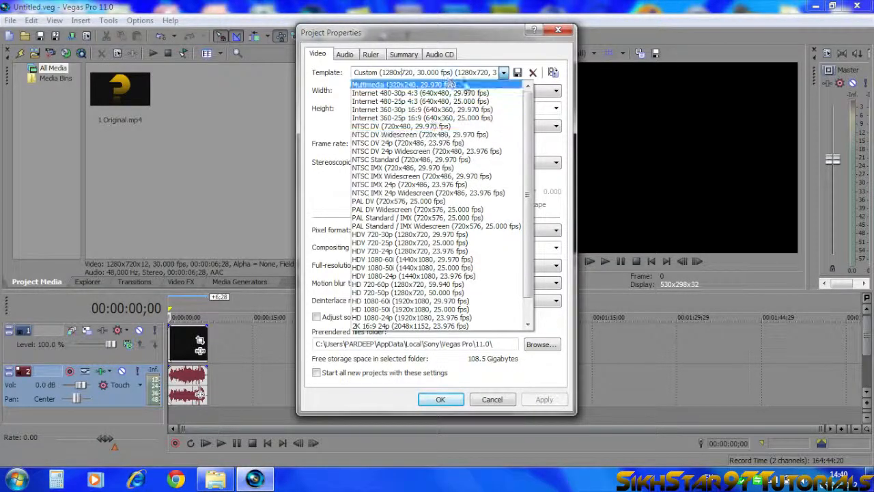
{"action": "left_click", "coordinate": [424, 192]}
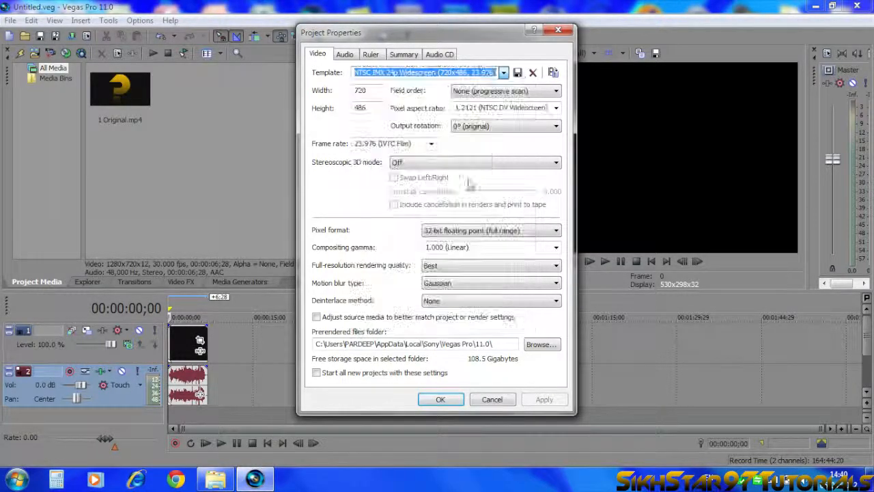
{"action": "left_click", "coordinate": [505, 74]}
{"action": "left_click", "coordinate": [444, 135]}
Step: Apply the Youtube HD template to the project's video properties
{"action": "left_click", "coordinate": [503, 74]}
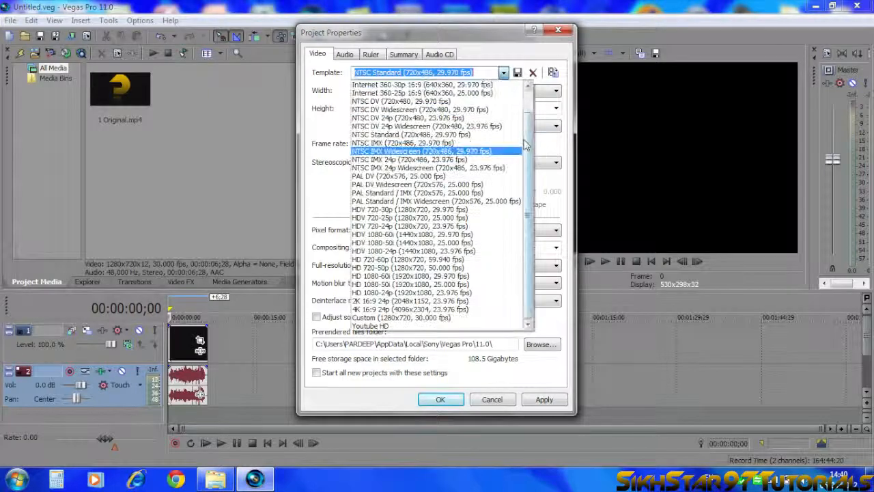
{"action": "left_click", "coordinate": [401, 327]}
{"action": "left_click", "coordinate": [377, 72]}
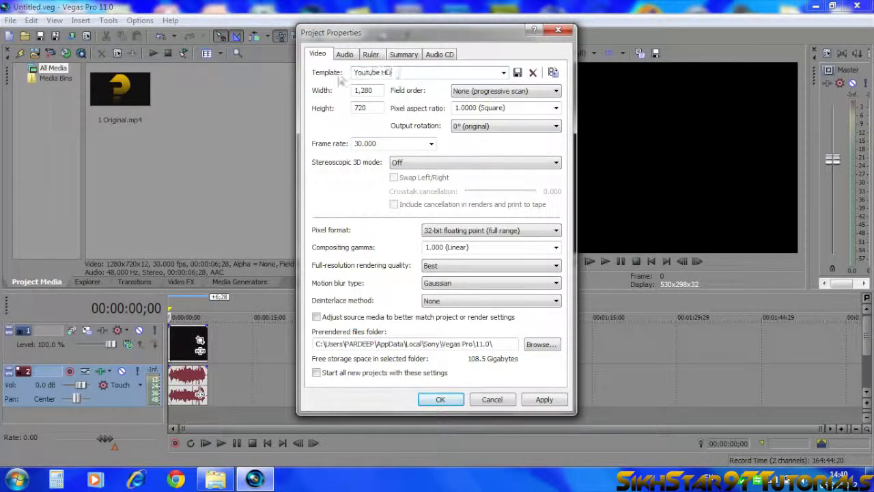
{"action": "left_click_drag", "start_coordinate": [354, 72], "coordinate": [416, 74]}
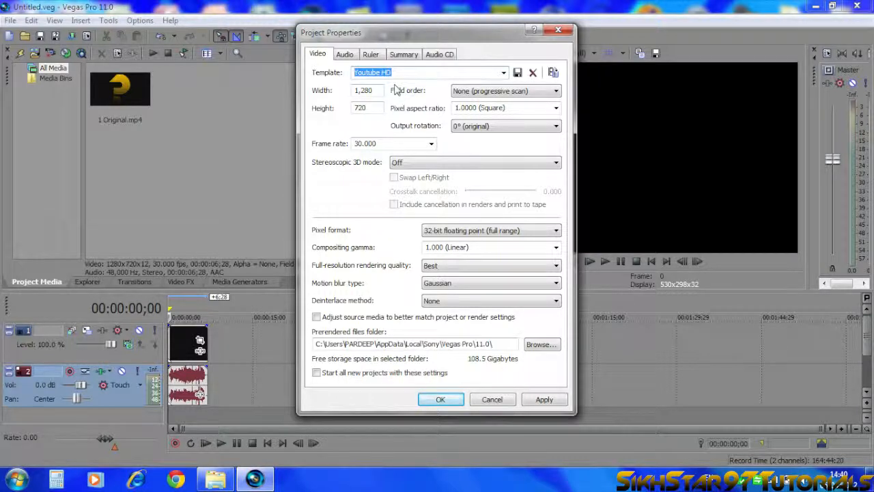
Step: Check the project's width, height and frame rate, including the available frame rate options
{"action": "left_click", "coordinate": [373, 91]}
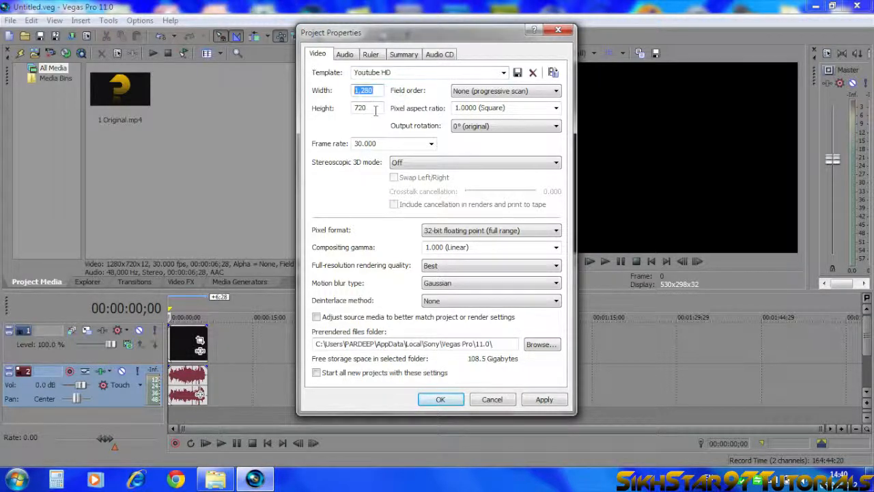
{"action": "left_click", "coordinate": [363, 107]}
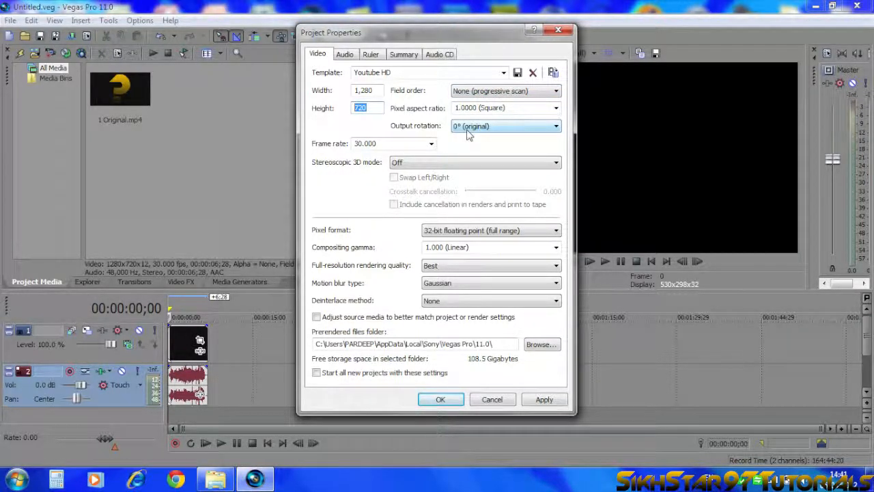
{"action": "left_click", "coordinate": [401, 144]}
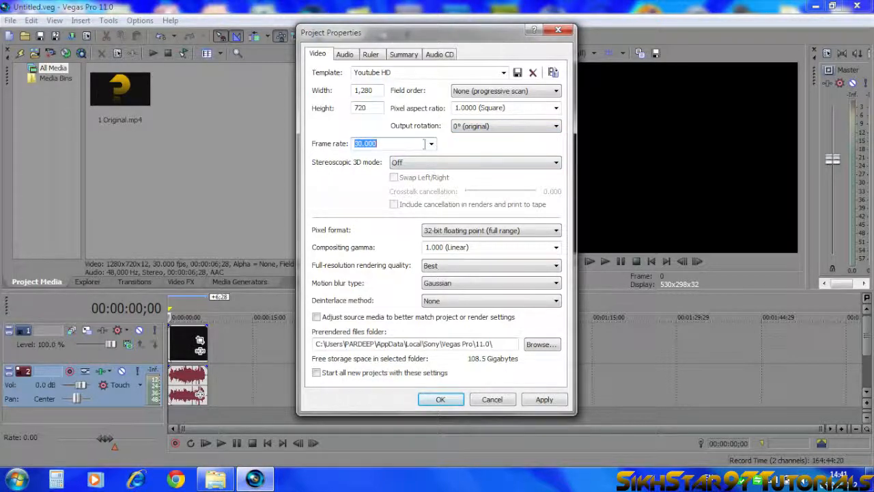
{"action": "left_click", "coordinate": [431, 143]}
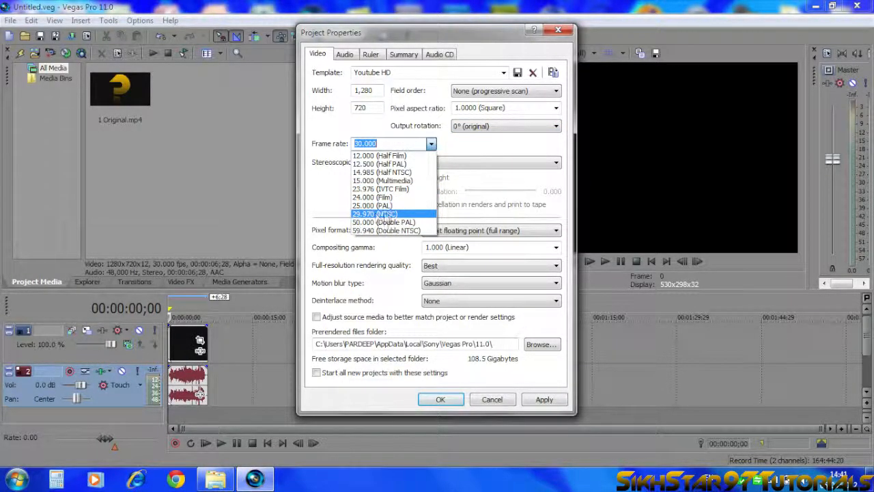
{"action": "left_click", "coordinate": [338, 178]}
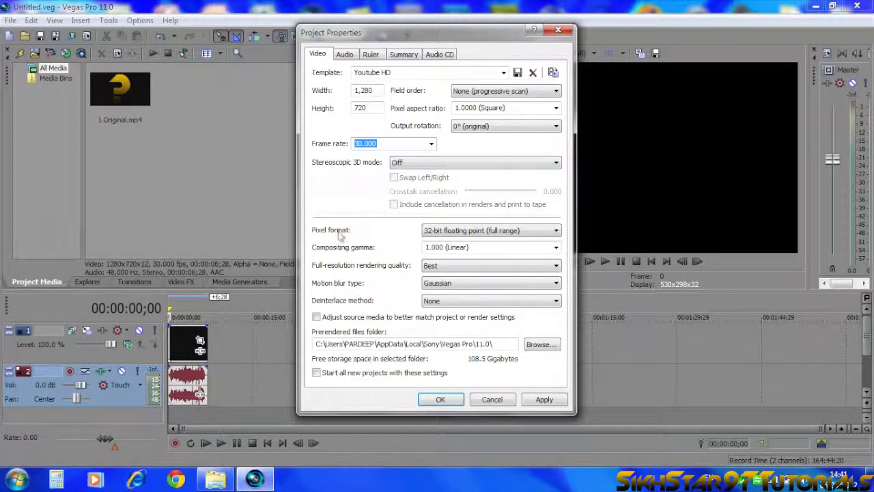
Step: Set the pixel format to 32-bit floating point (full range) and the compositing gamma to 1.000 (Linear)
{"action": "left_click", "coordinate": [460, 233]}
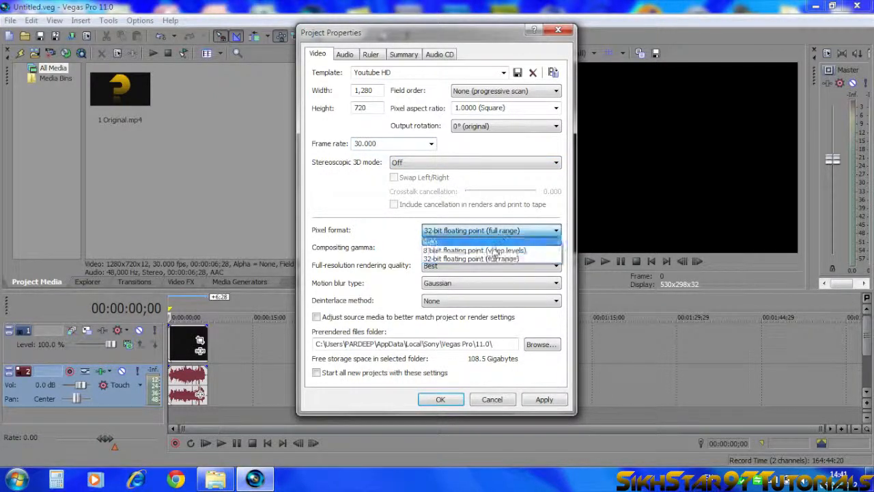
{"action": "left_click", "coordinate": [491, 259]}
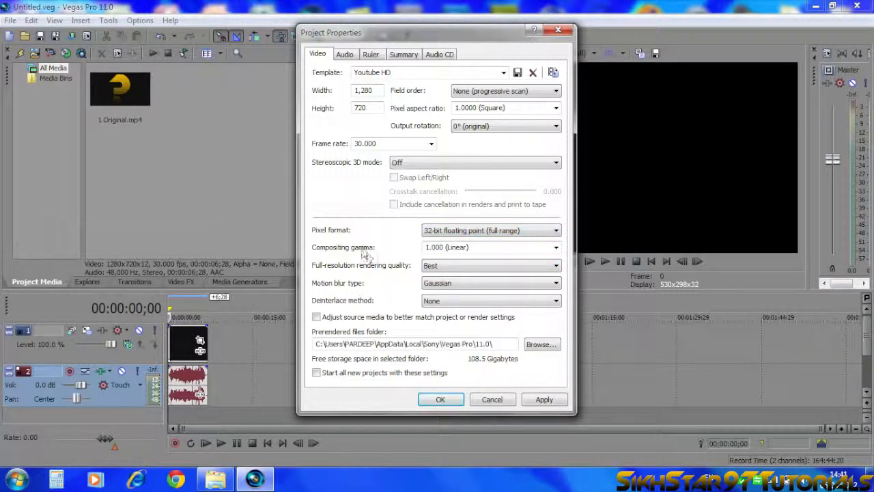
{"action": "left_click", "coordinate": [556, 247]}
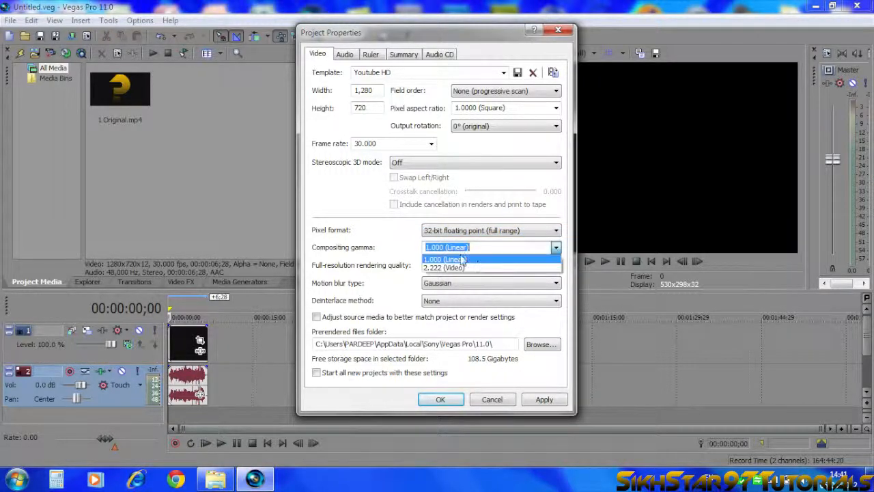
{"action": "left_click", "coordinate": [445, 259]}
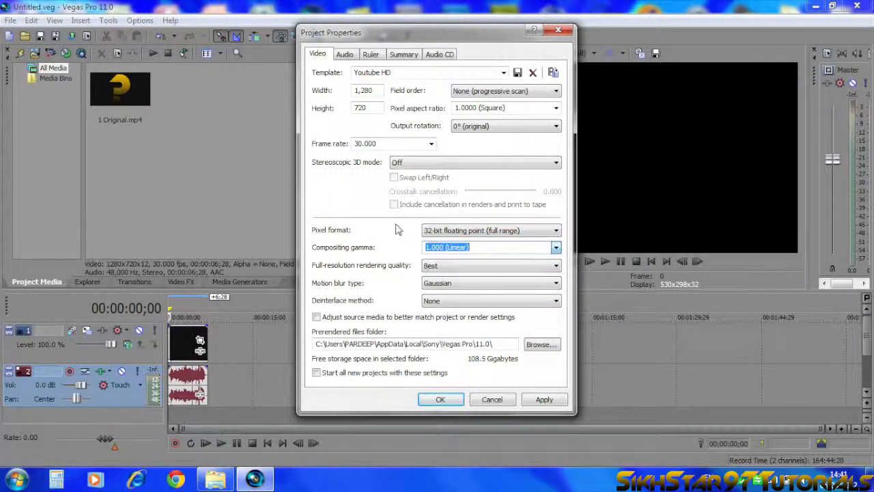
Step: Check the options for full-resolution rendering quality and motion blur type, leaving both selections as they are
{"action": "left_click", "coordinate": [440, 272]}
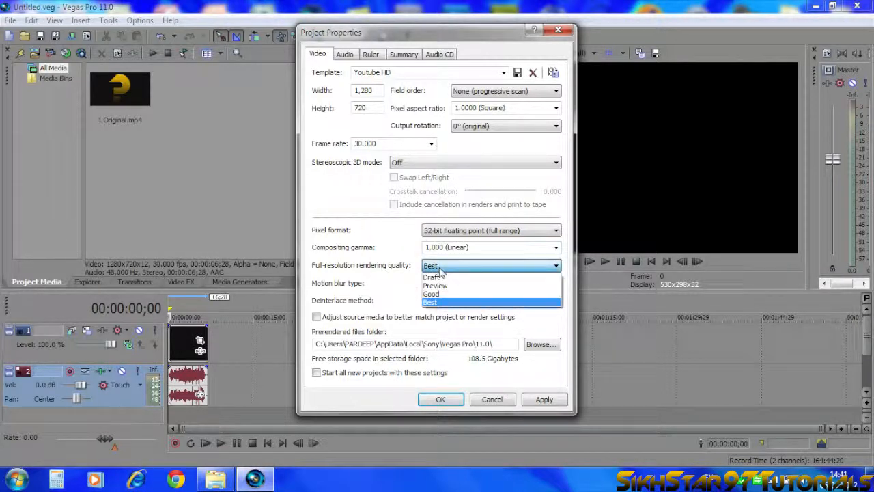
{"action": "left_click", "coordinate": [437, 273]}
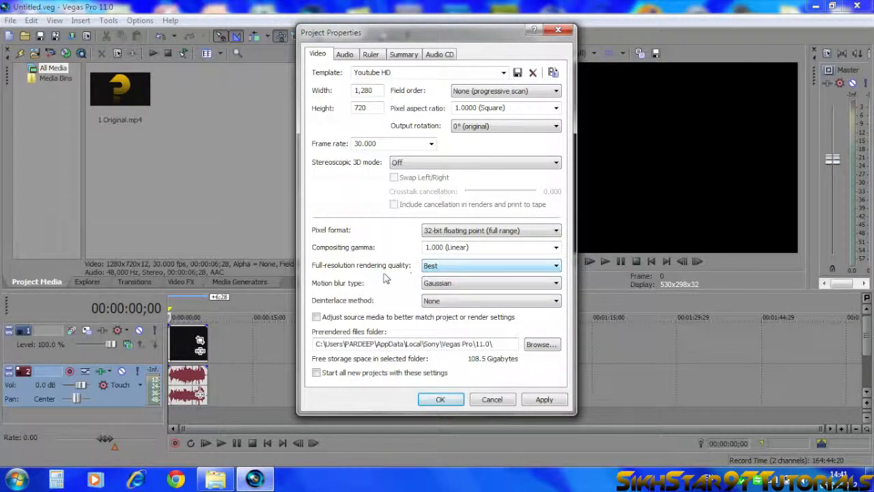
{"action": "left_click", "coordinate": [431, 288]}
{"action": "left_click", "coordinate": [384, 288]}
{"action": "left_click", "coordinate": [431, 288]}
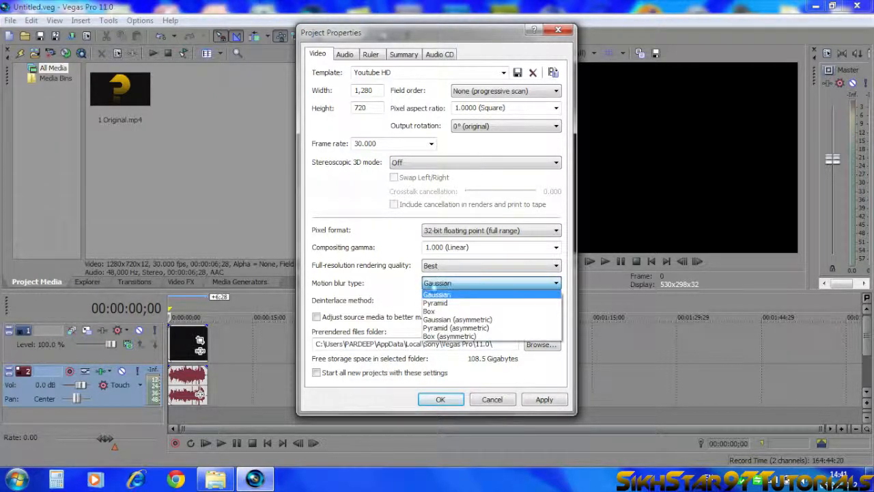
{"action": "left_click", "coordinate": [386, 286]}
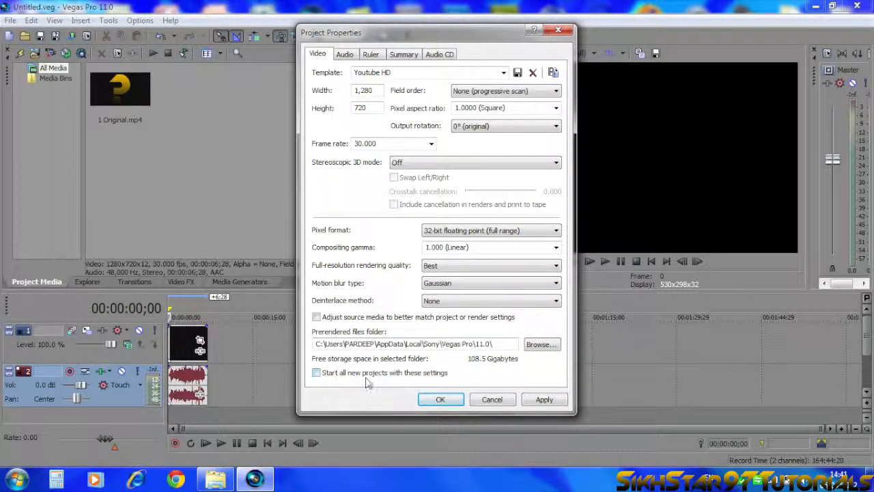
Step: Review the project's audio properties: sample rate, bit depth, resample and stretch quality, and recorded files folder
{"action": "left_click", "coordinate": [345, 55]}
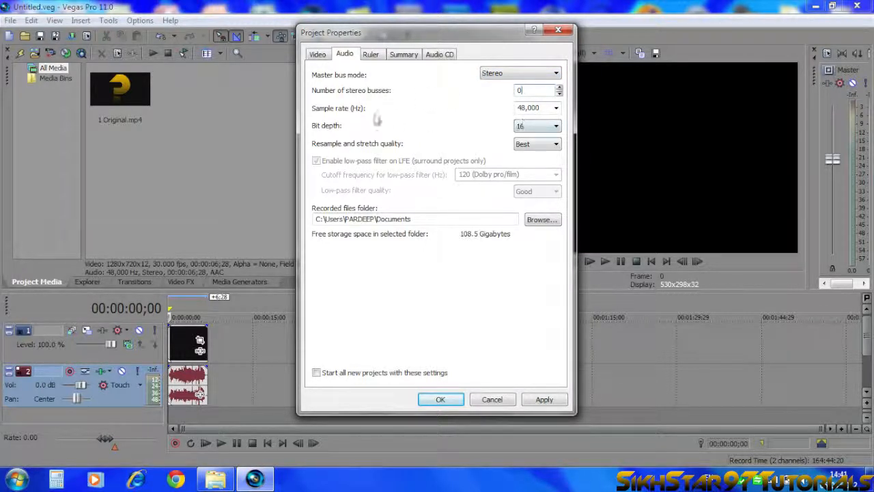
{"action": "left_click", "coordinate": [555, 108]}
{"action": "left_click", "coordinate": [529, 143]}
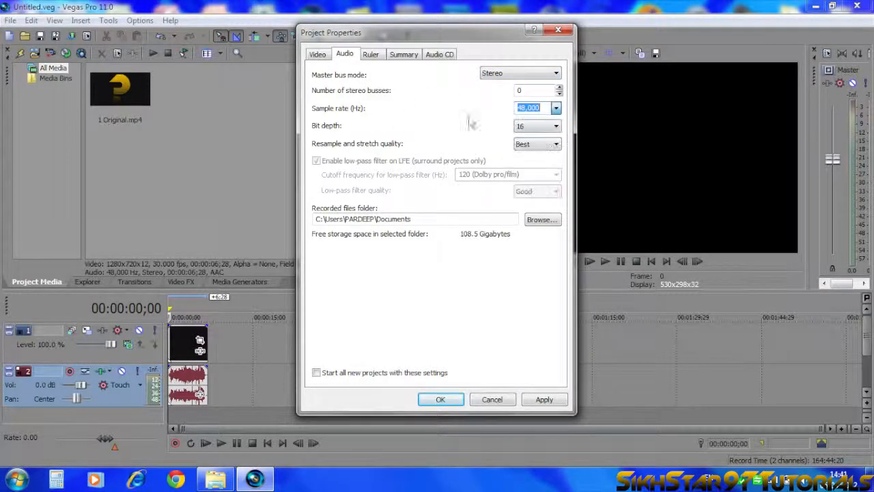
{"action": "left_click", "coordinate": [544, 127]}
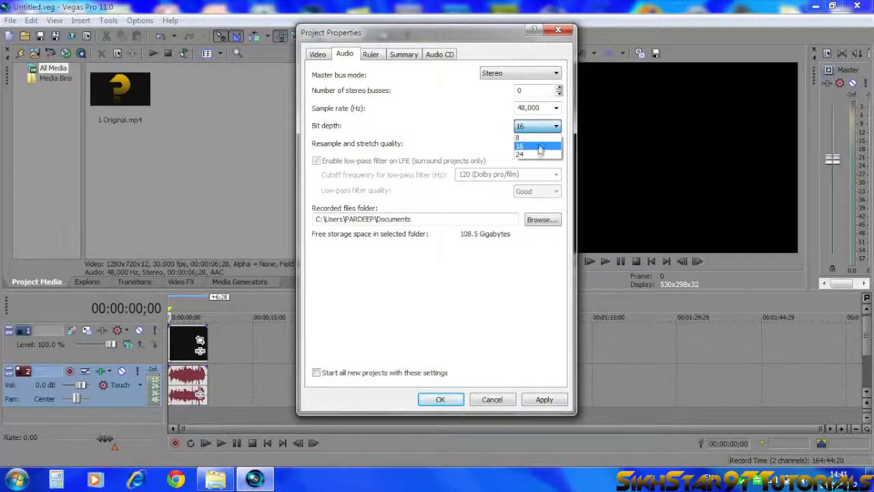
{"action": "left_click", "coordinate": [418, 125]}
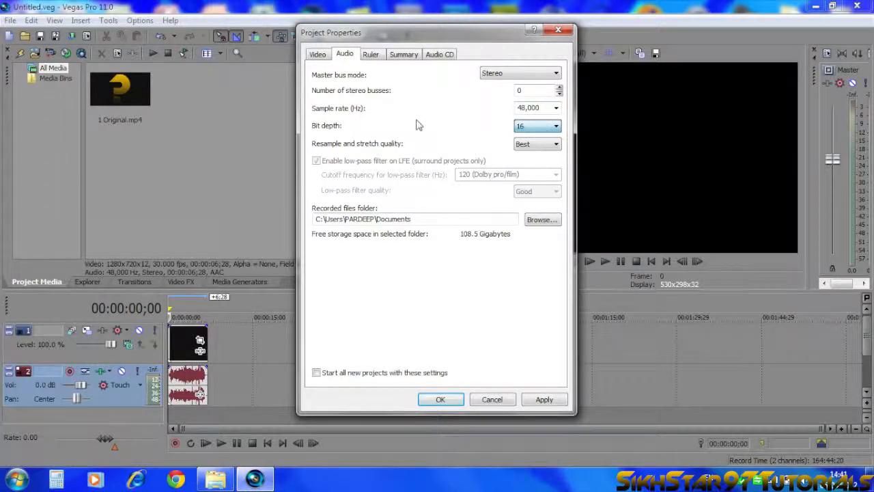
{"action": "left_click", "coordinate": [527, 145]}
{"action": "left_click", "coordinate": [432, 149]}
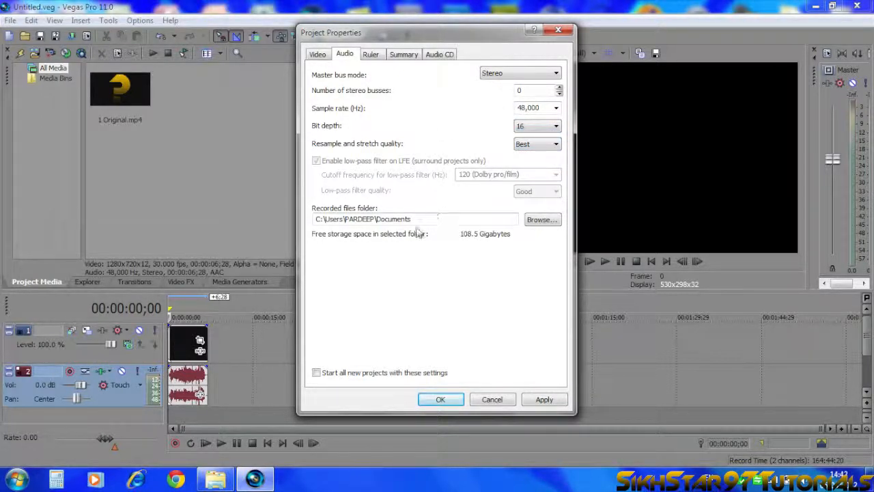
{"action": "left_click_drag", "start_coordinate": [366, 219], "coordinate": [436, 219]}
{"action": "left_click", "coordinate": [454, 218]}
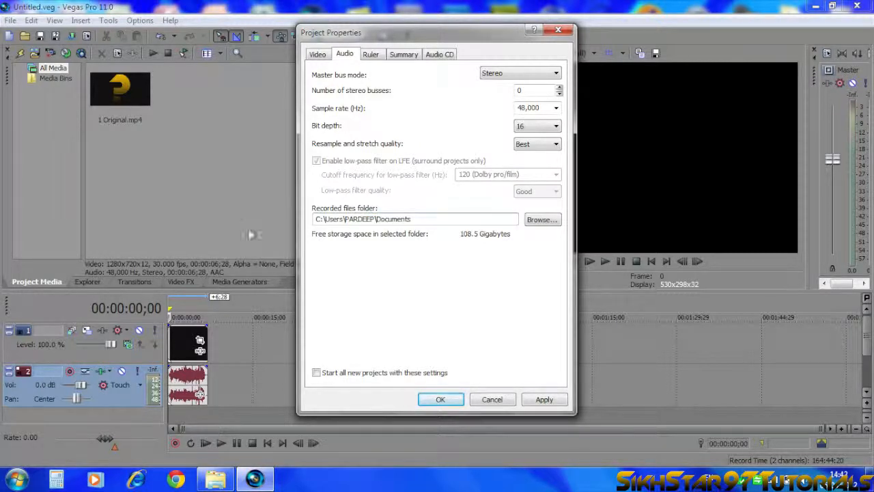
Step: Review the project's ruler, summary and audio CD properties
{"action": "left_click", "coordinate": [372, 55]}
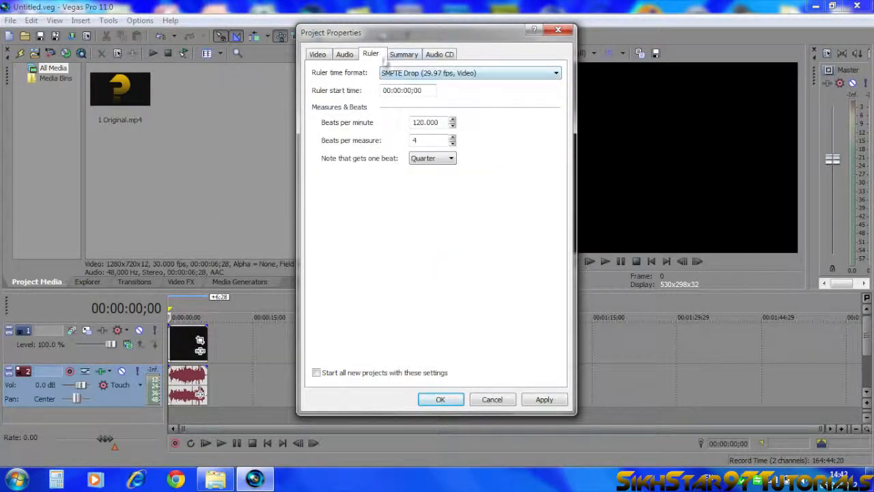
{"action": "left_click", "coordinate": [404, 54]}
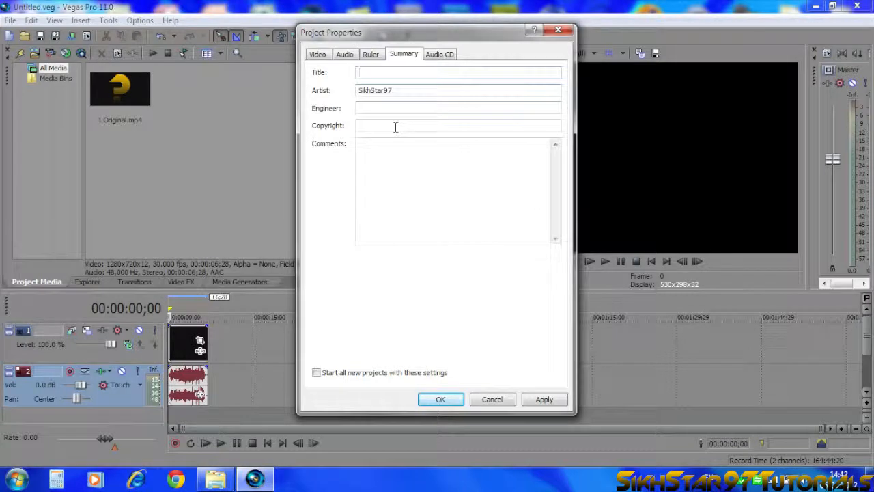
{"action": "left_click", "coordinate": [399, 88]}
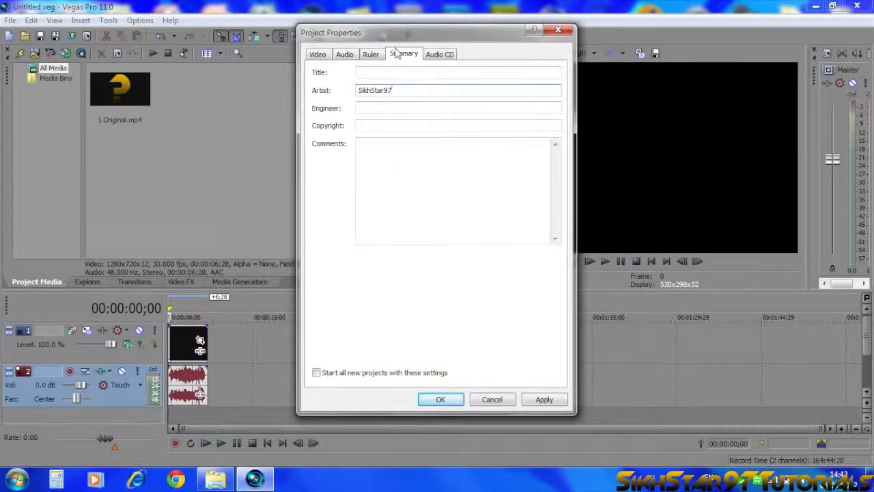
{"action": "left_click", "coordinate": [437, 56]}
Step: Return to the project's video properties, apply the settings and close the project properties
{"action": "left_click", "coordinate": [320, 55]}
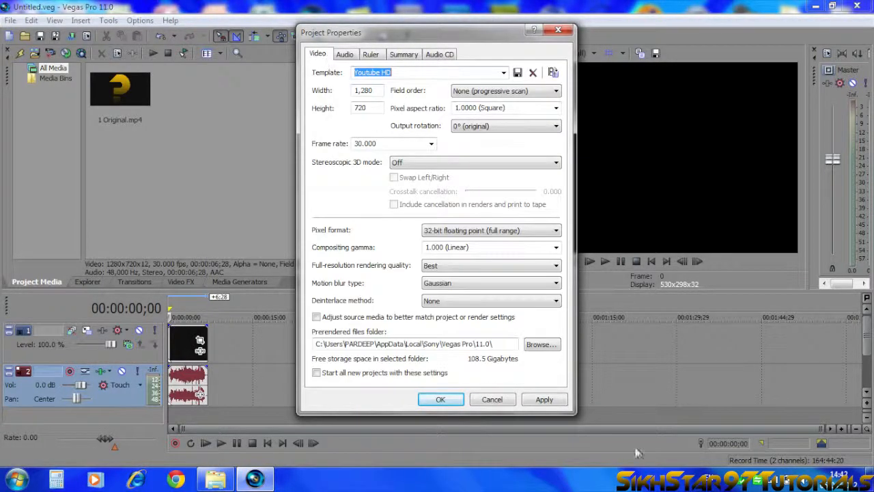
{"action": "left_click", "coordinate": [536, 402]}
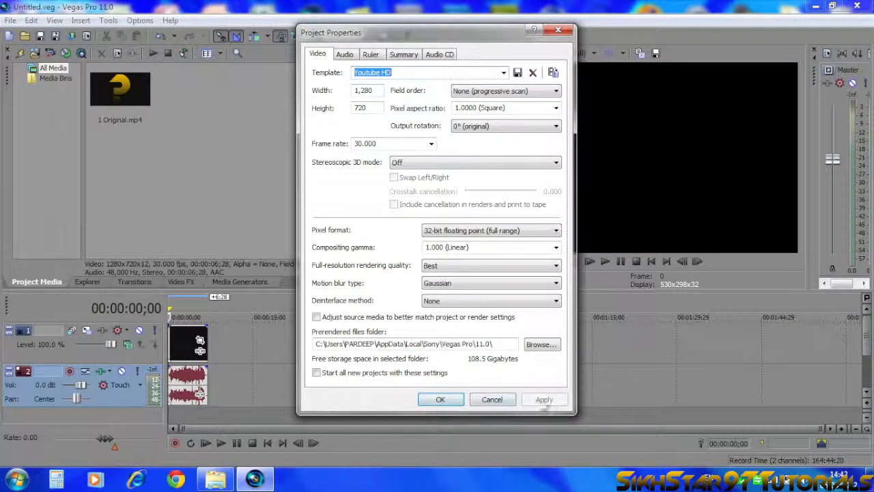
{"action": "left_click", "coordinate": [448, 404]}
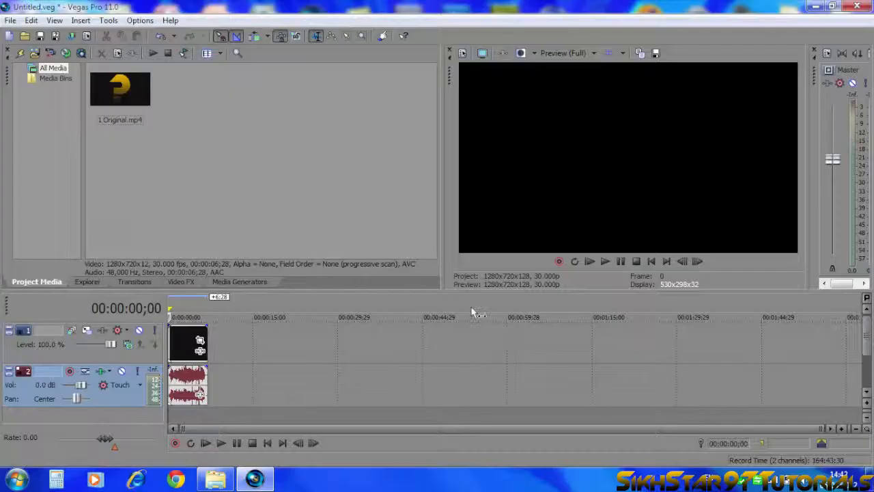
Step: Start rendering the project to a file and list the templates of the MainConcept AVC/AAC (*.mp4) output format
{"action": "left_click", "coordinate": [10, 20]}
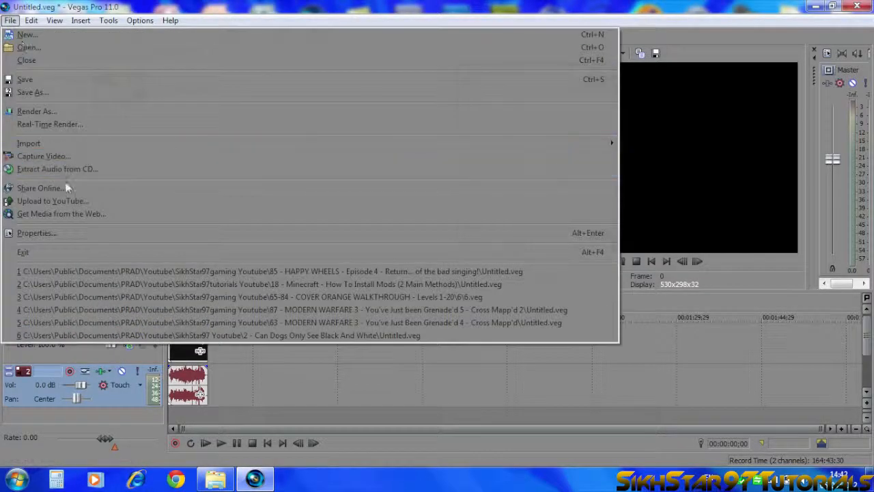
{"action": "left_click", "coordinate": [35, 111]}
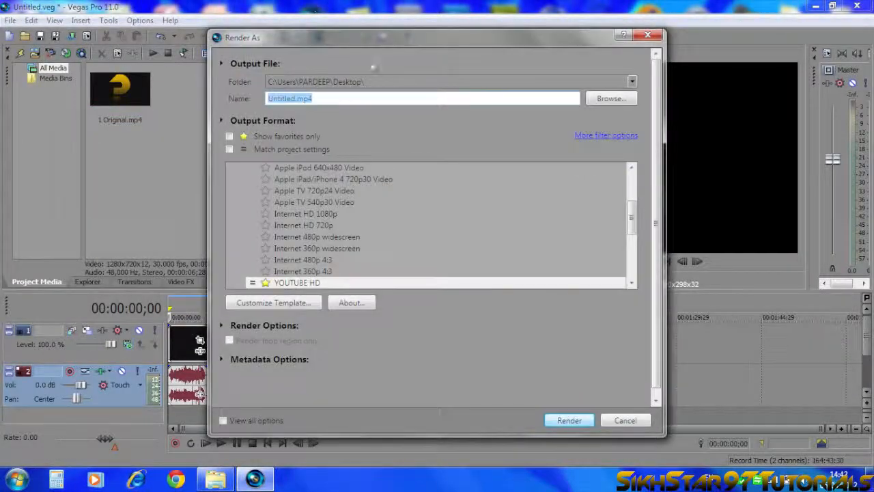
{"action": "left_click", "coordinate": [292, 100]}
{"action": "left_click", "coordinate": [325, 100]}
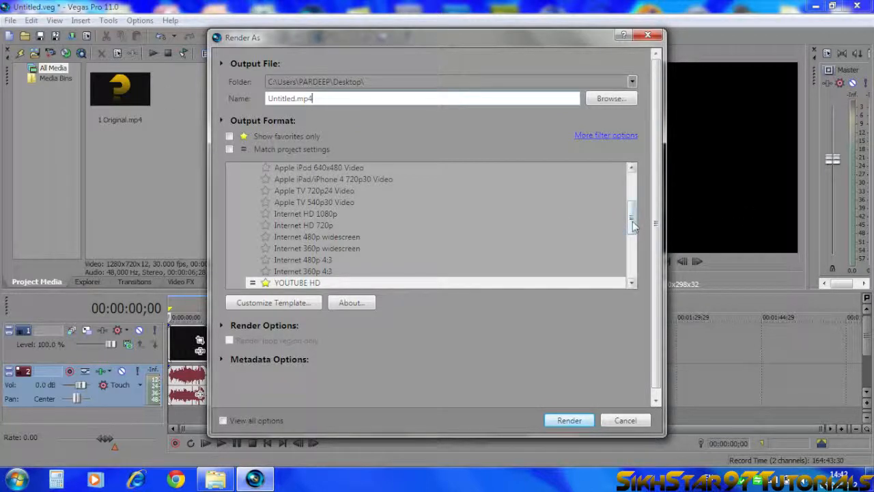
{"action": "scroll", "coordinate": [630, 218], "scroll_direction": "up", "scroll_amount": 3}
{"action": "left_click", "coordinate": [232, 220]}
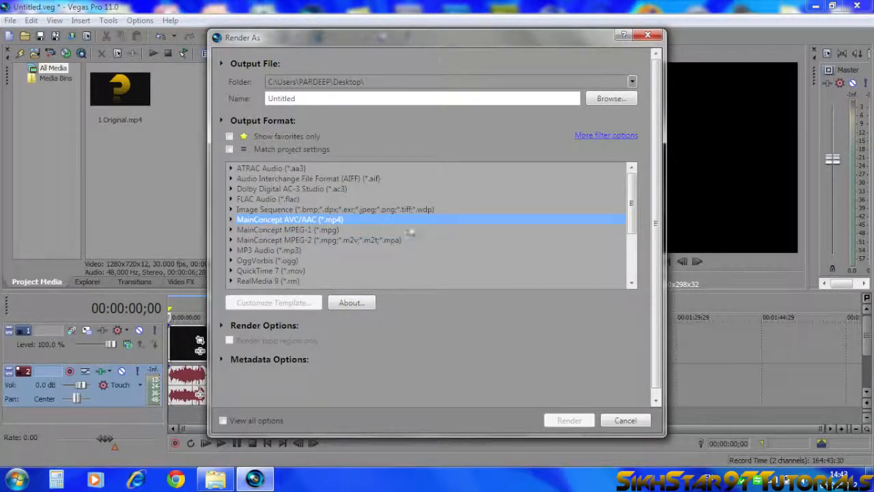
{"action": "left_click", "coordinate": [233, 220]}
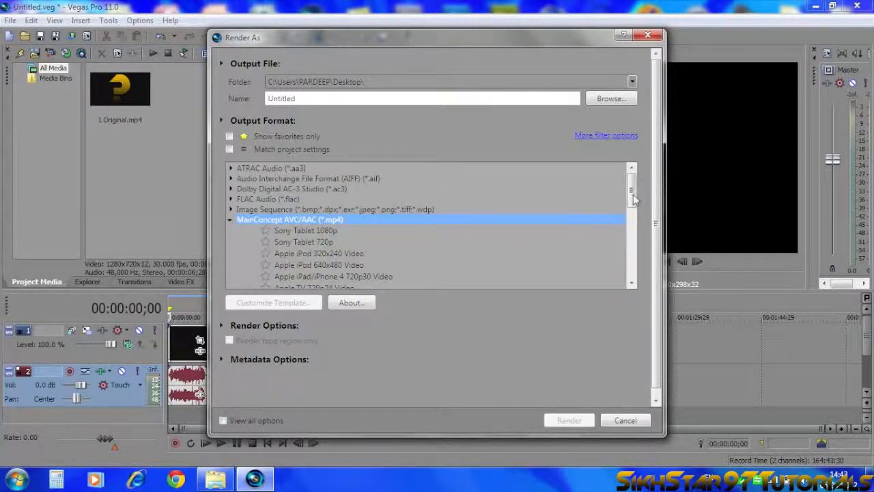
Step: Examine the custom settings of the Apple iPad/iPhone 4 720p30 Video template and leave them without saving
{"action": "scroll", "coordinate": [635, 201], "scroll_direction": "down", "scroll_amount": 2}
{"action": "left_click", "coordinate": [338, 231]}
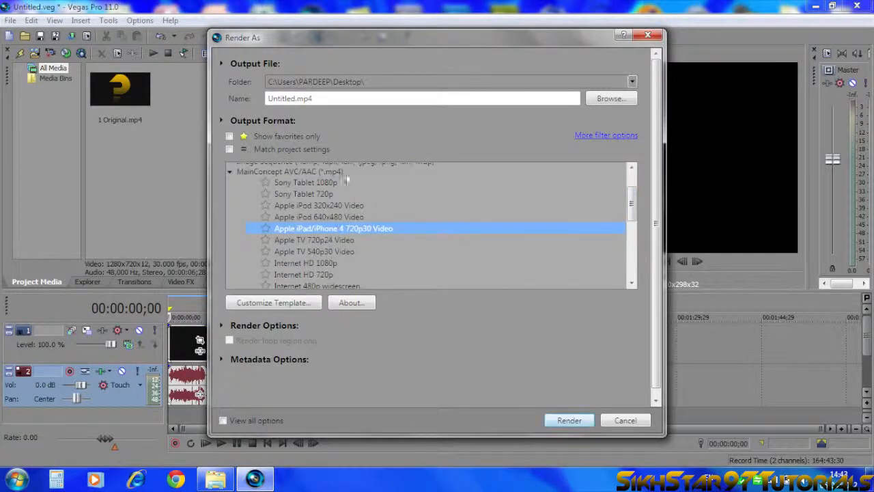
{"action": "left_click", "coordinate": [273, 303]}
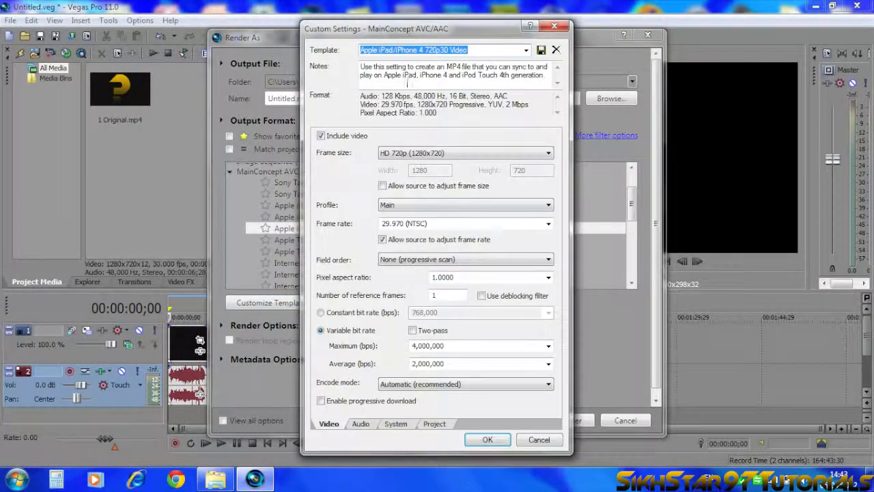
{"action": "left_click", "coordinate": [524, 442]}
{"action": "left_click_drag", "start_coordinate": [632, 210], "coordinate": [631, 246]}
{"action": "left_click", "coordinate": [539, 437]}
Step: Choose the YOUTUBE HD render template and open its custom settings to examine the video options, including the number of reference frames
{"action": "left_click", "coordinate": [310, 214]}
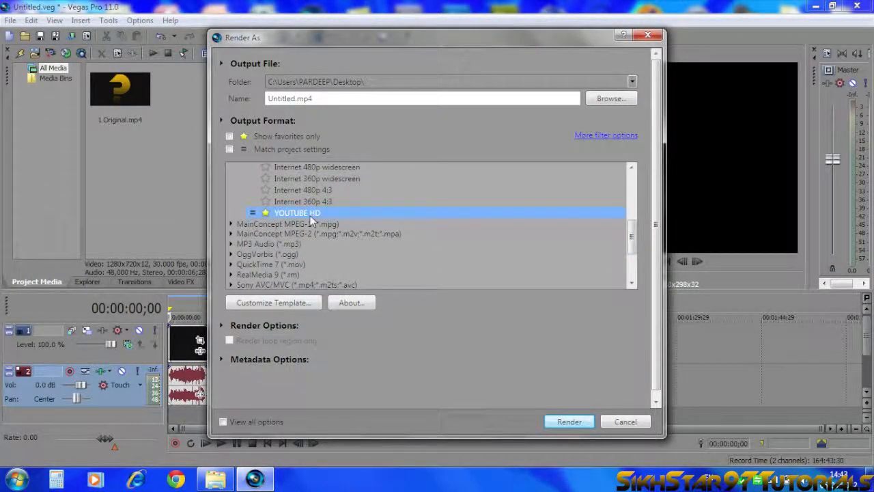
{"action": "left_click", "coordinate": [289, 306]}
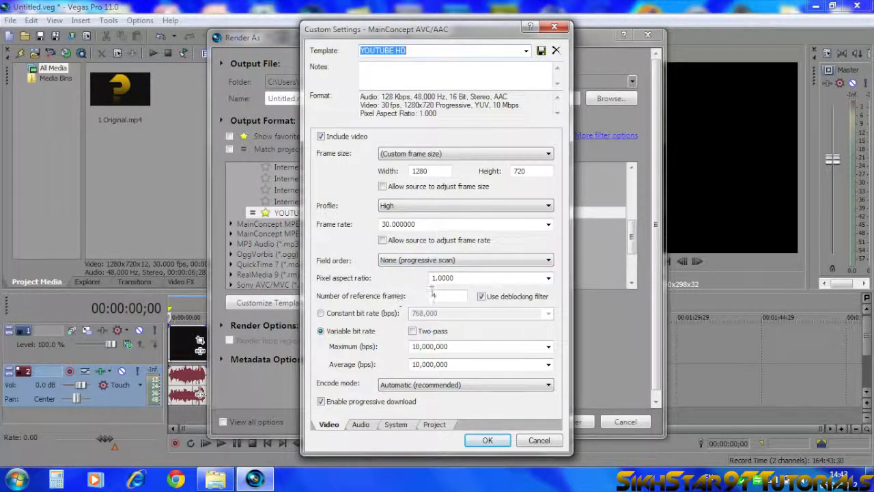
{"action": "double_click", "coordinate": [462, 299]}
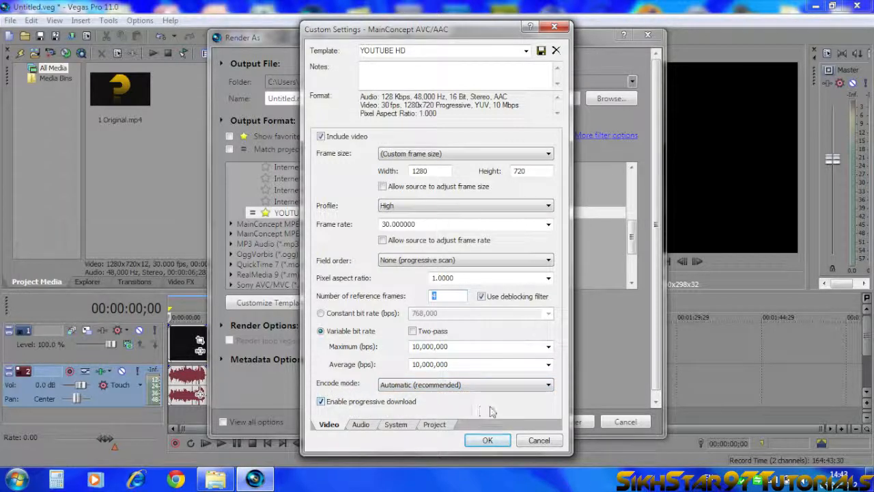
Step: Review the YOUTUBE HD template's audio, system and project settings, including stereoscopic 3D mode, and accept the custom settings
{"action": "left_click", "coordinate": [362, 425]}
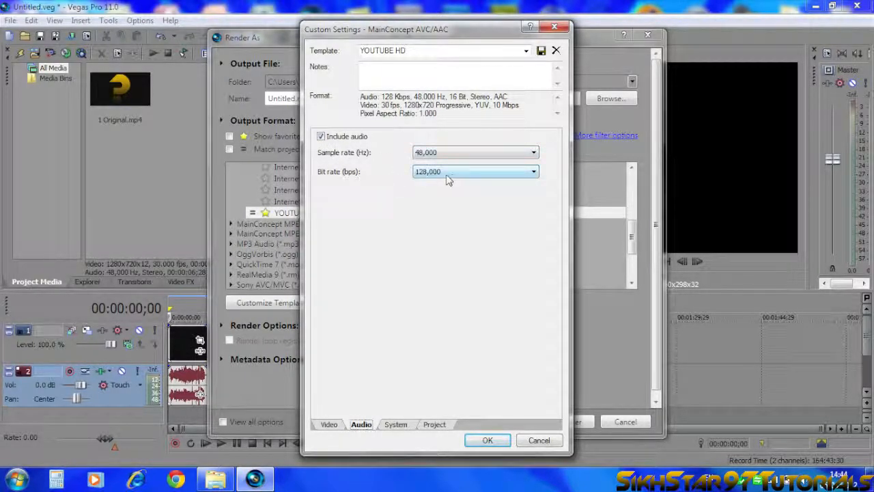
{"action": "left_click", "coordinate": [396, 424]}
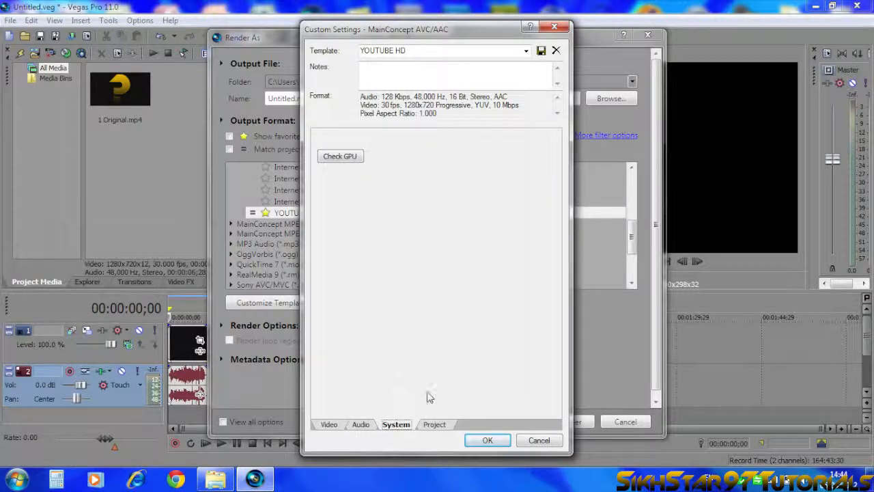
{"action": "left_click", "coordinate": [439, 428]}
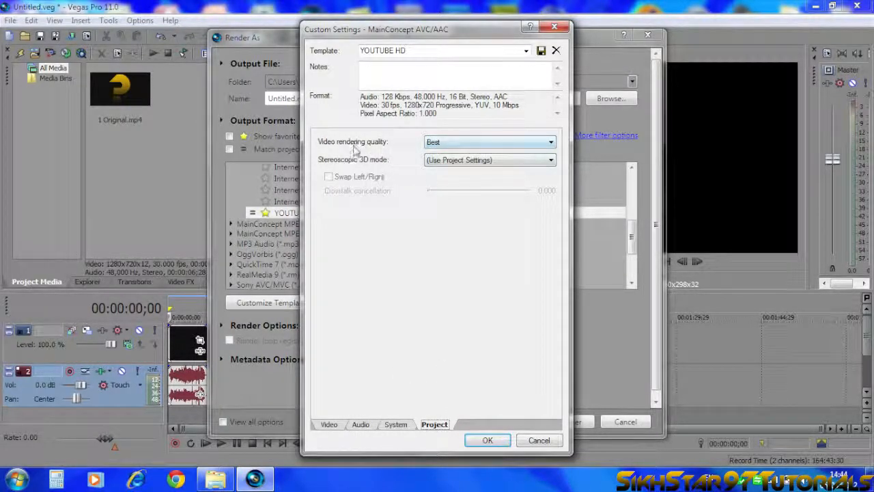
{"action": "left_click", "coordinate": [503, 161]}
{"action": "left_click", "coordinate": [397, 171]}
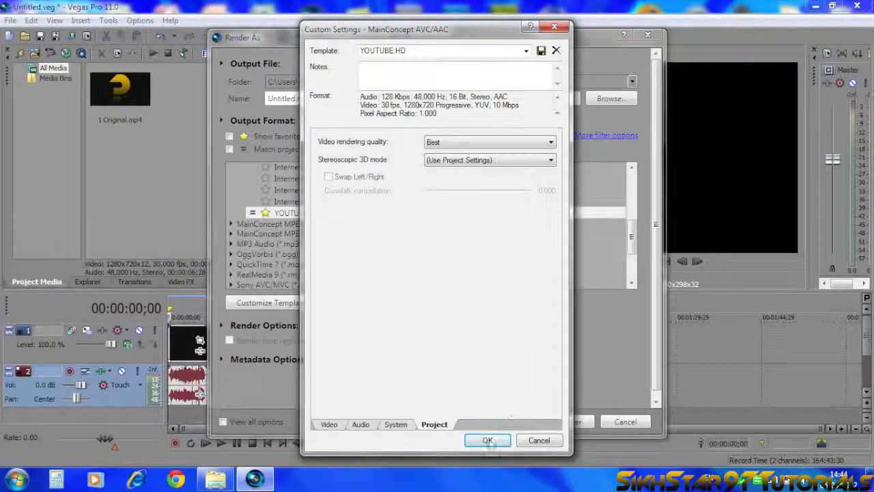
{"action": "left_click", "coordinate": [486, 440]}
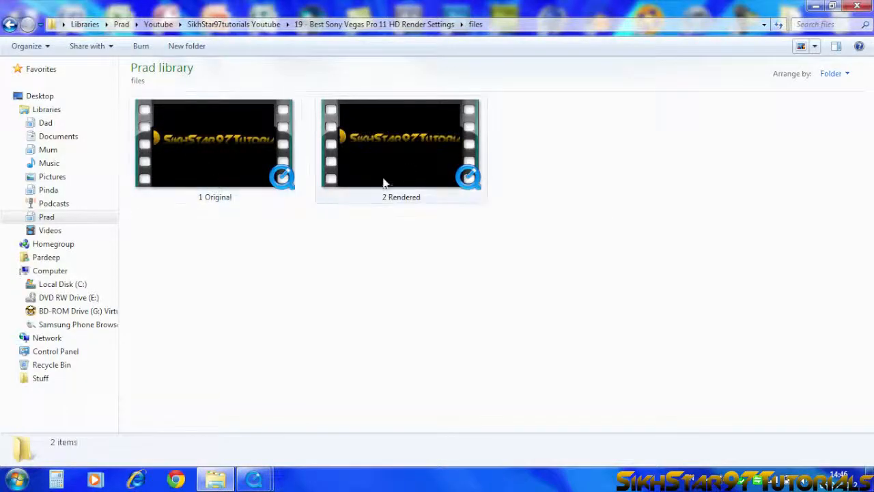
Step: In Windows Explorer, compare the length, size, frame dimensions and data rate of the 1 Original and 2 Rendered videos
{"action": "left_click", "coordinate": [268, 162]}
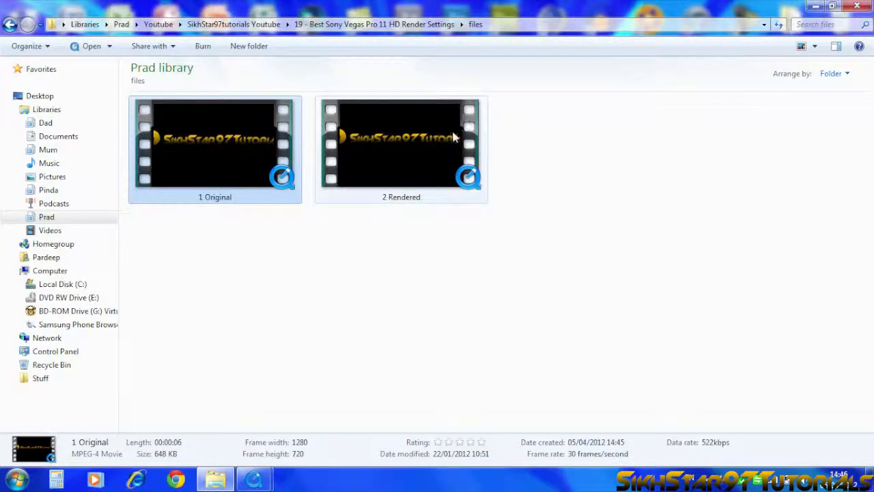
{"action": "left_click", "coordinate": [437, 191]}
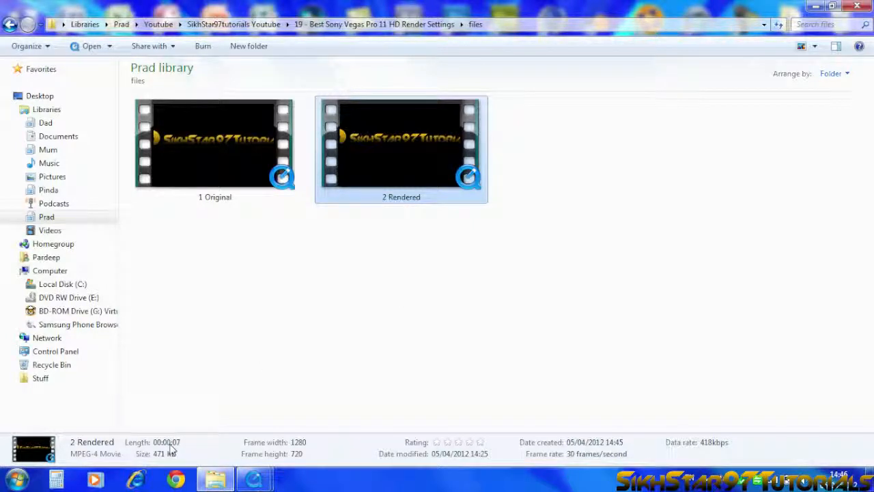
{"action": "left_click", "coordinate": [222, 158]}
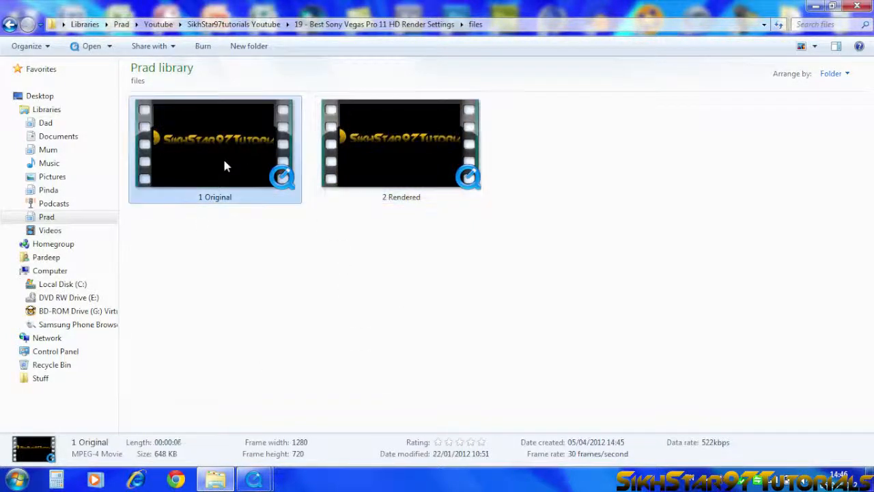
{"action": "left_click", "coordinate": [363, 172]}
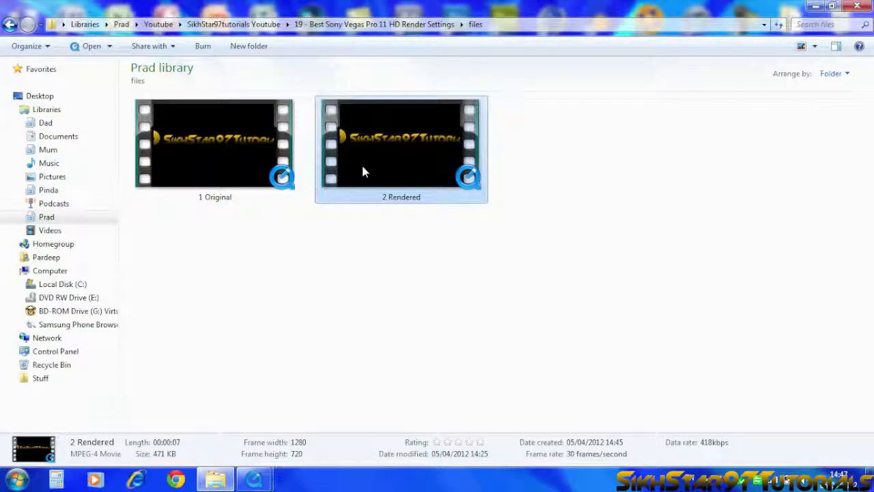
{"action": "left_click", "coordinate": [328, 271]}
{"action": "left_click", "coordinate": [233, 199]}
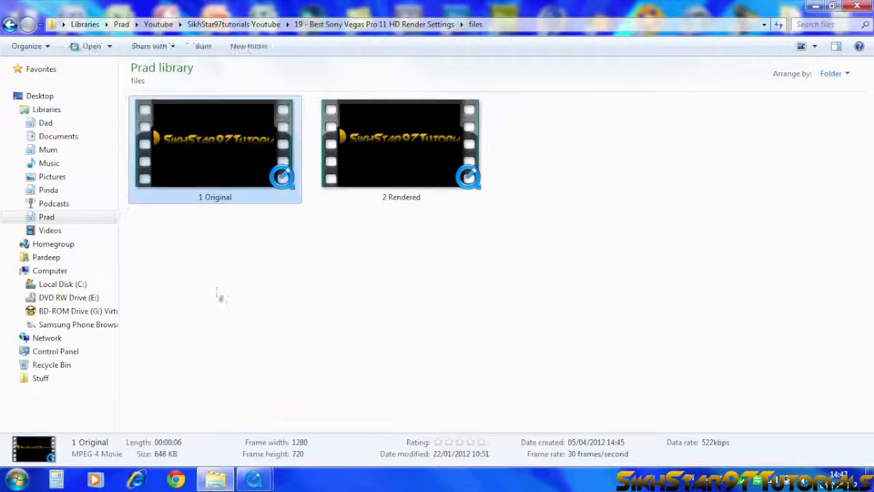
{"action": "left_click", "coordinate": [372, 145]}
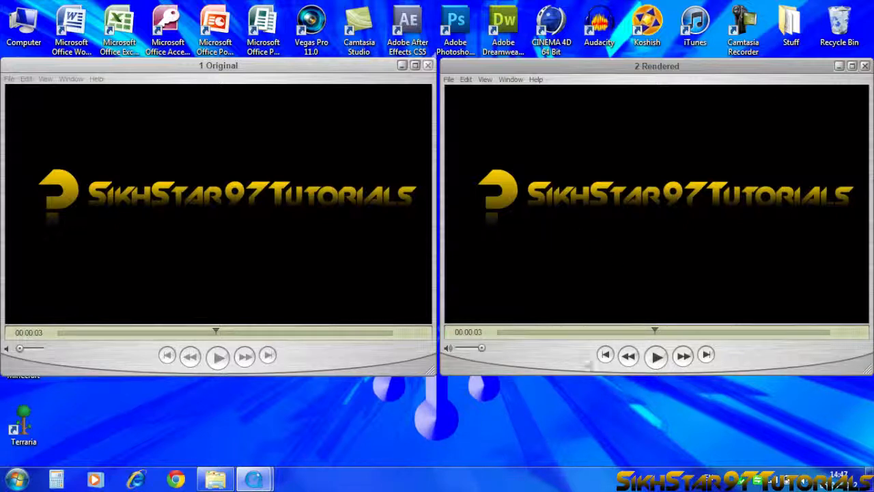
{"action": "left_click", "coordinate": [555, 410]}
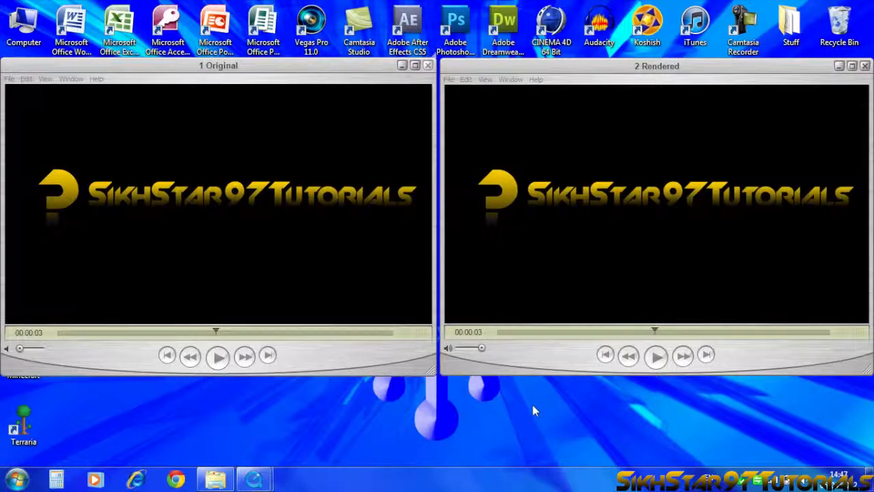